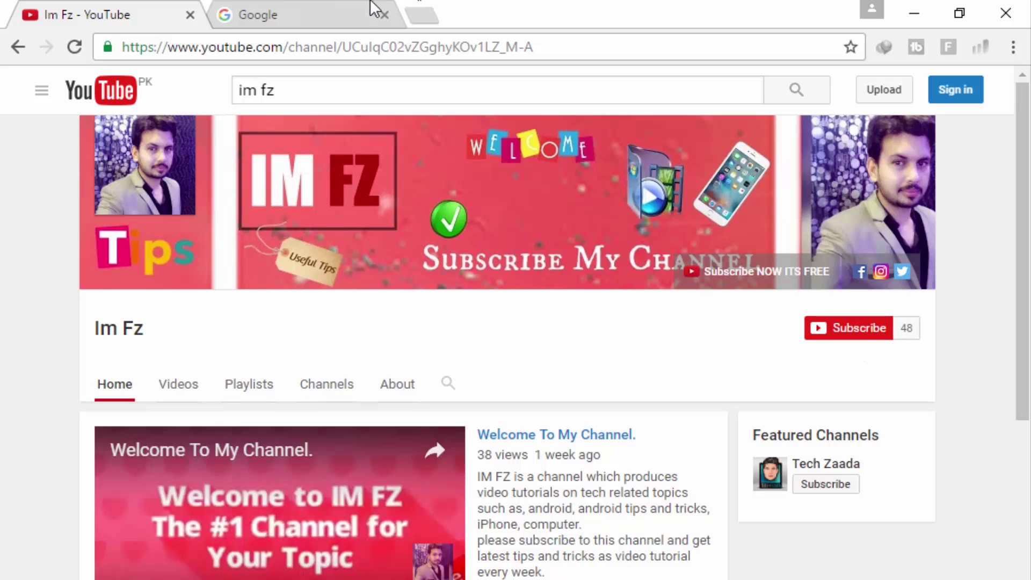
Step: Search Google for 'wondershare data recovery' using the autocomplete suggestion
click(311, 10)
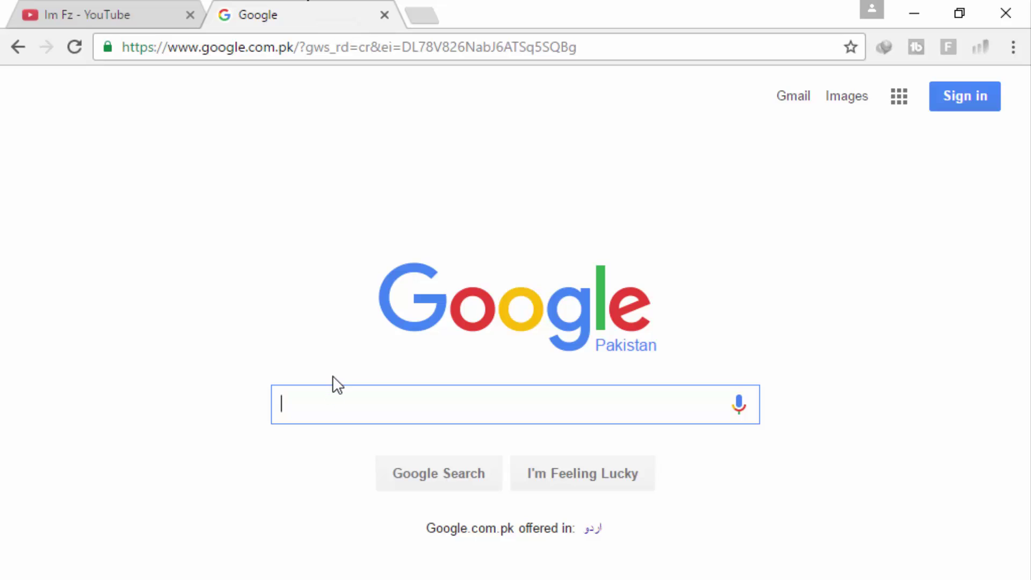
text(wonde)
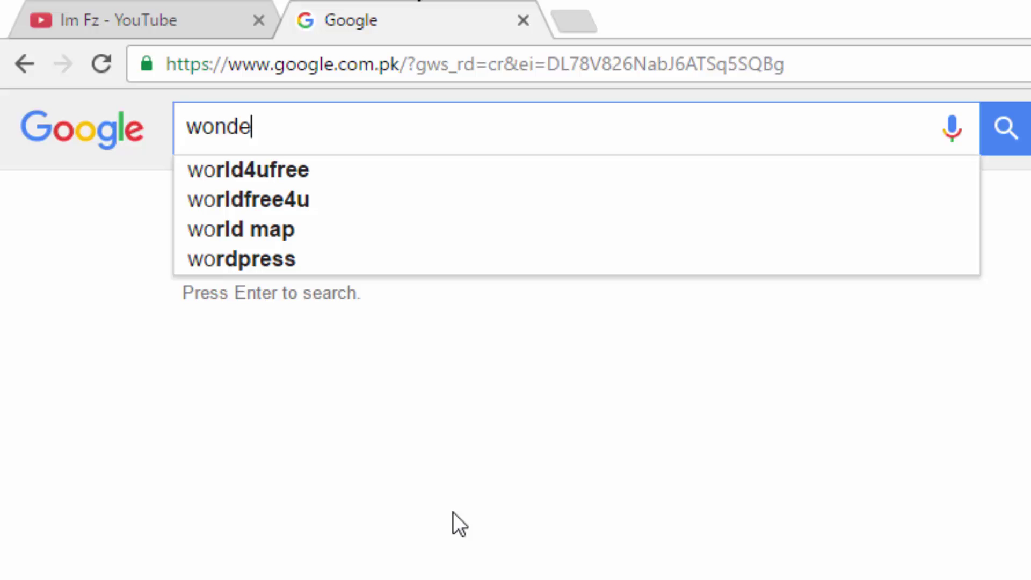
text(rshare da)
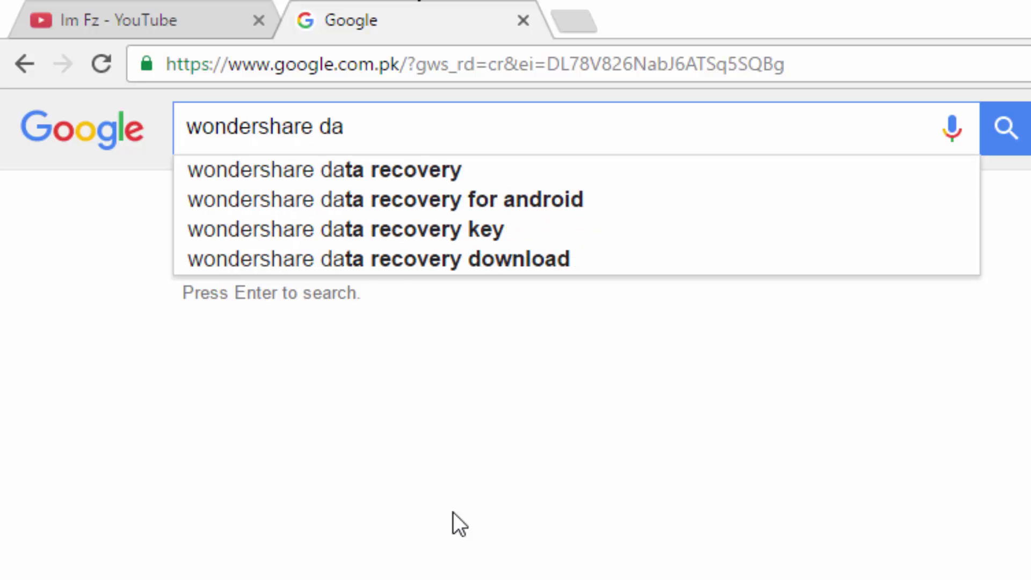
key(Down)
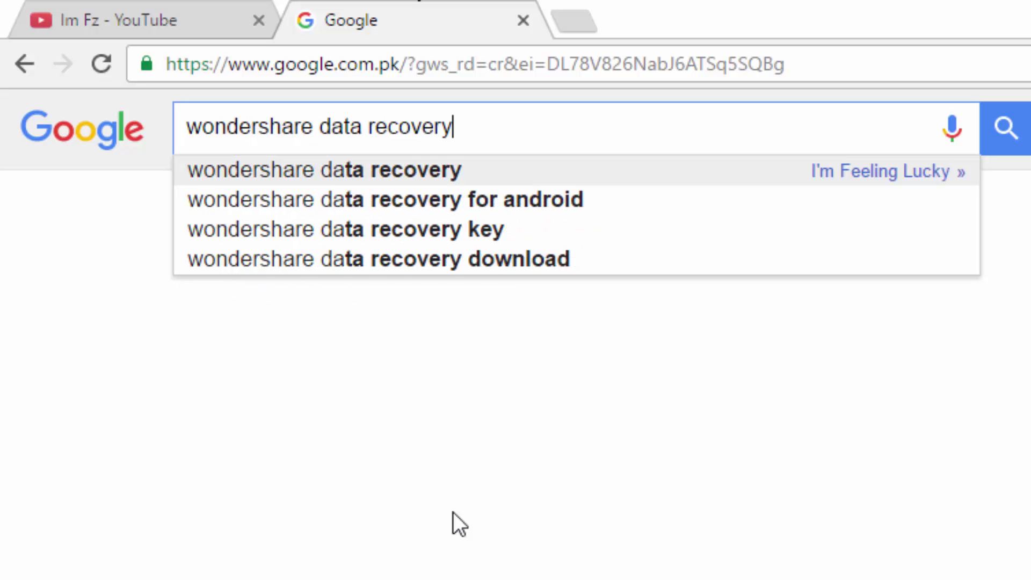
key(Return)
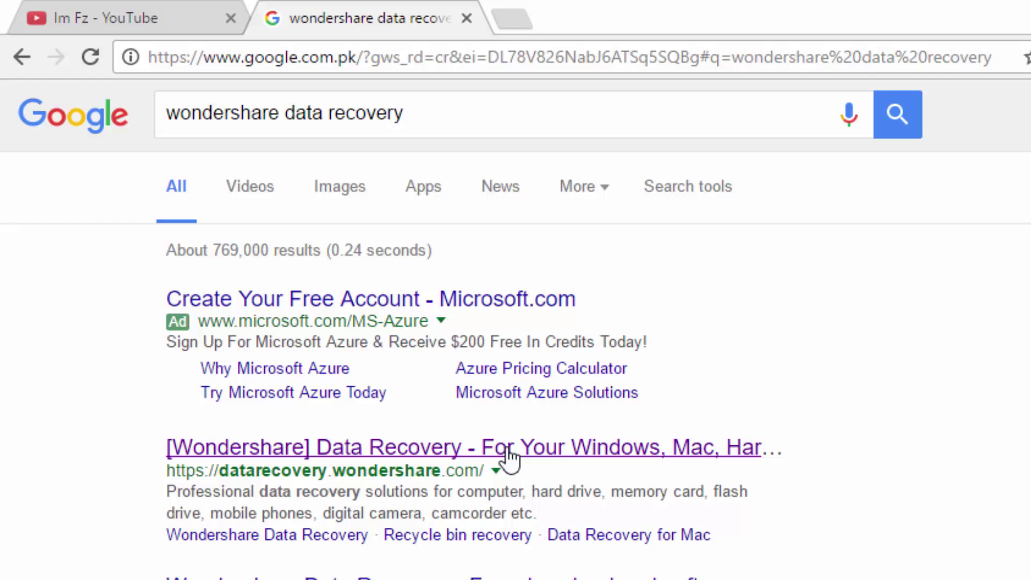
Step: Open the official Wondershare Data Recovery site from the results and scroll through its product page
click(514, 448)
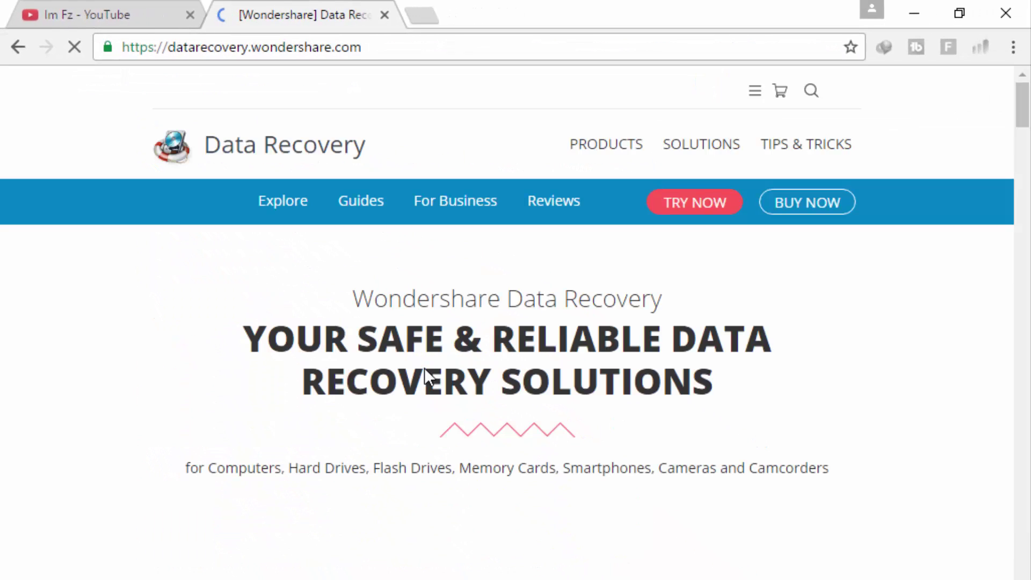
scroll(634, 473, down, 2)
scroll(628, 478, down, 2)
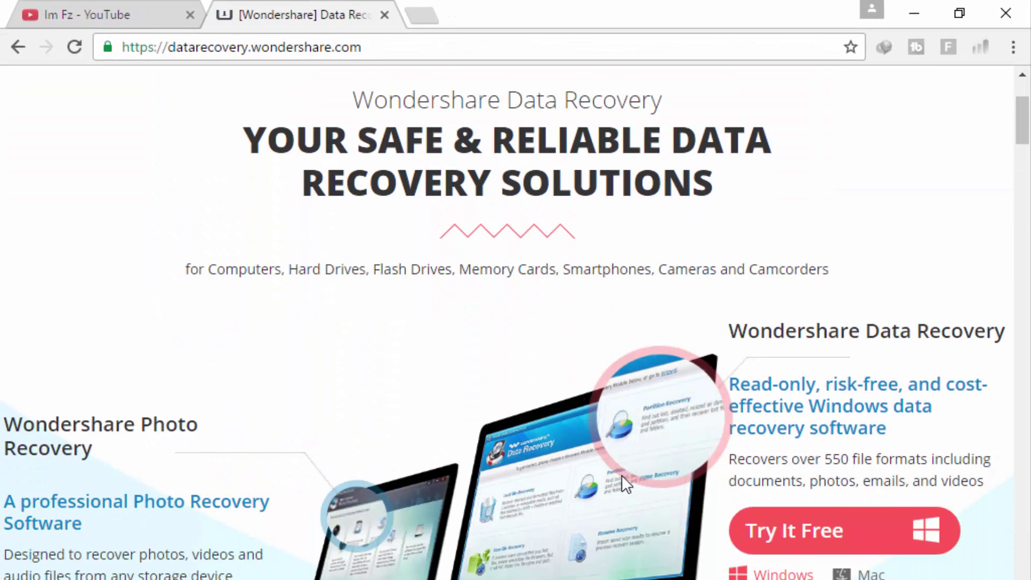
scroll(602, 478, down, 2)
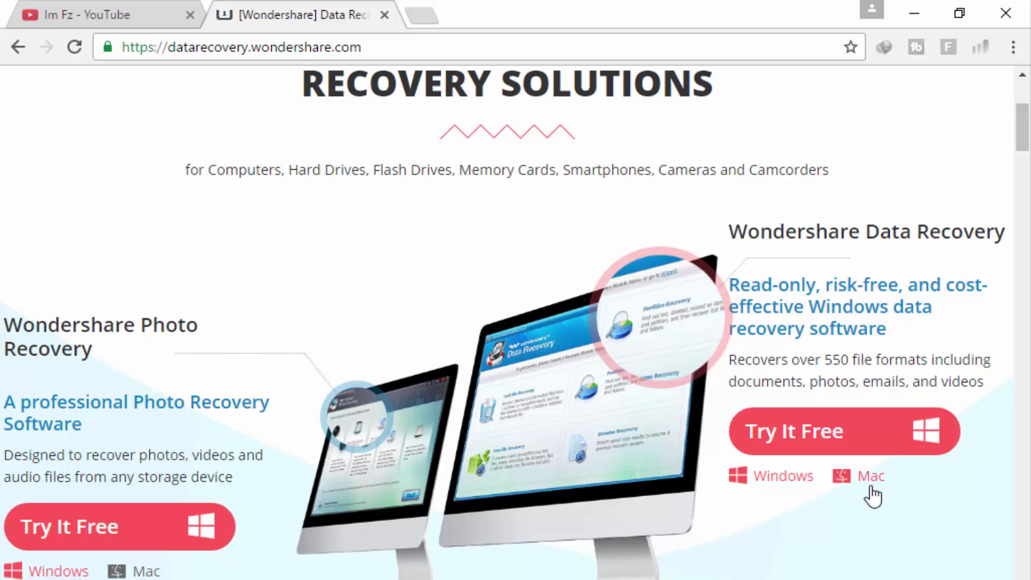
scroll(816, 442, down, 10)
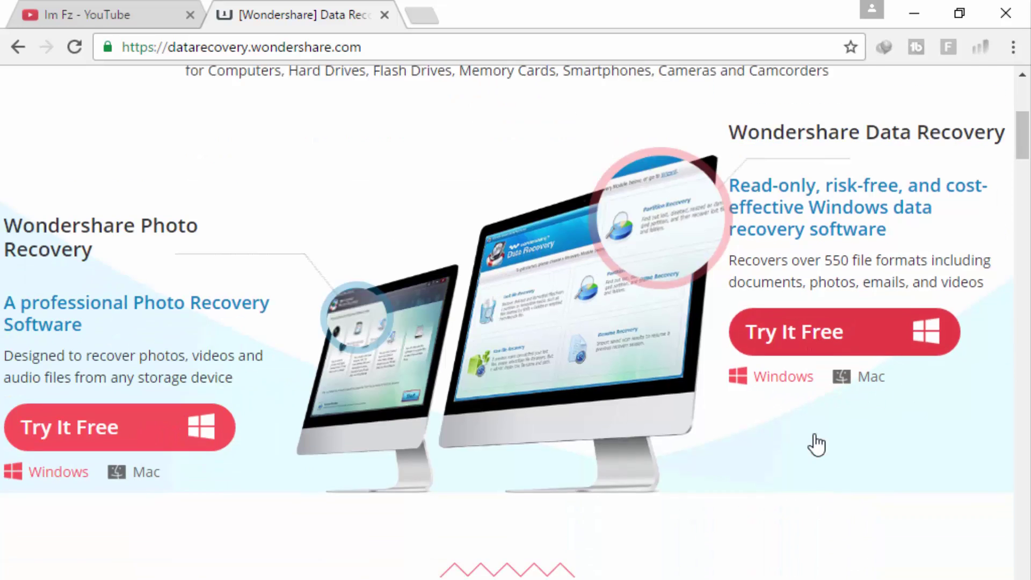
scroll(800, 473, down, 15)
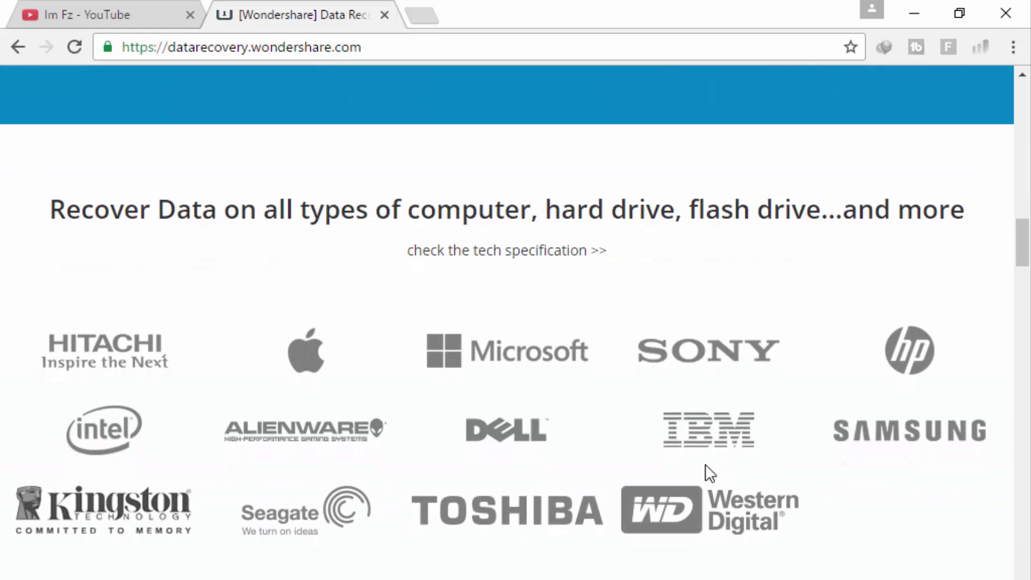
scroll(707, 472, down, 10)
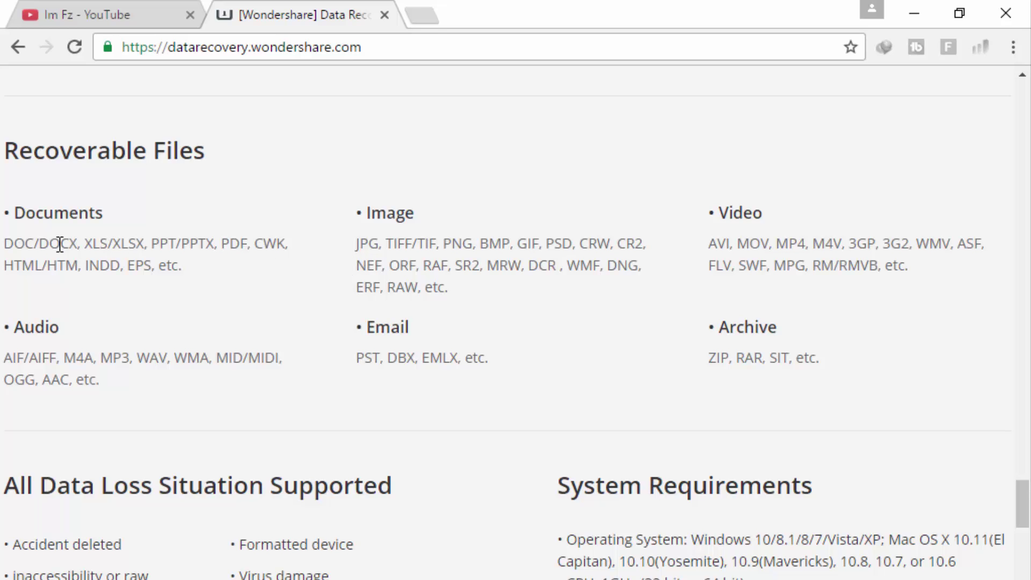
scroll(223, 433, up, 1)
scroll(282, 461, down, 2)
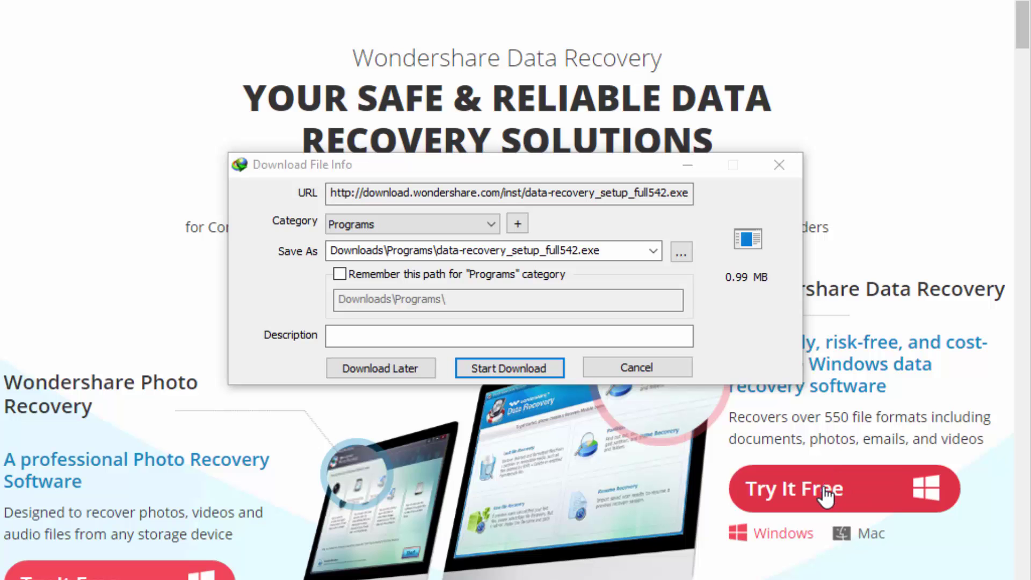
Step: Start the IDM download of data-recovery_setup_full542.exe (0.99 MB)
click(512, 369)
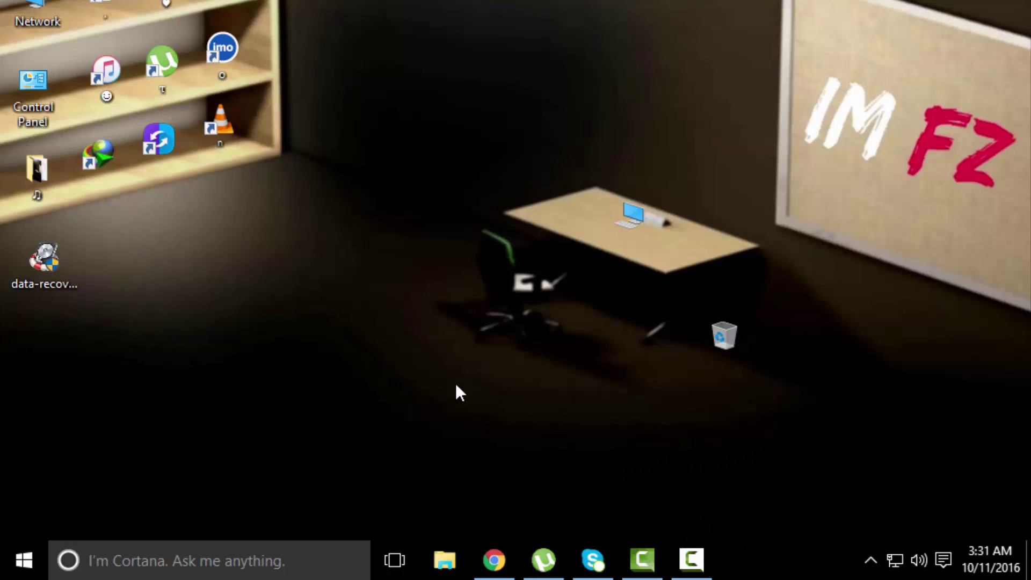
Step: Run the data-recovery setup file from the desktop and install Wondershare Data Recovery
right_click(56, 263)
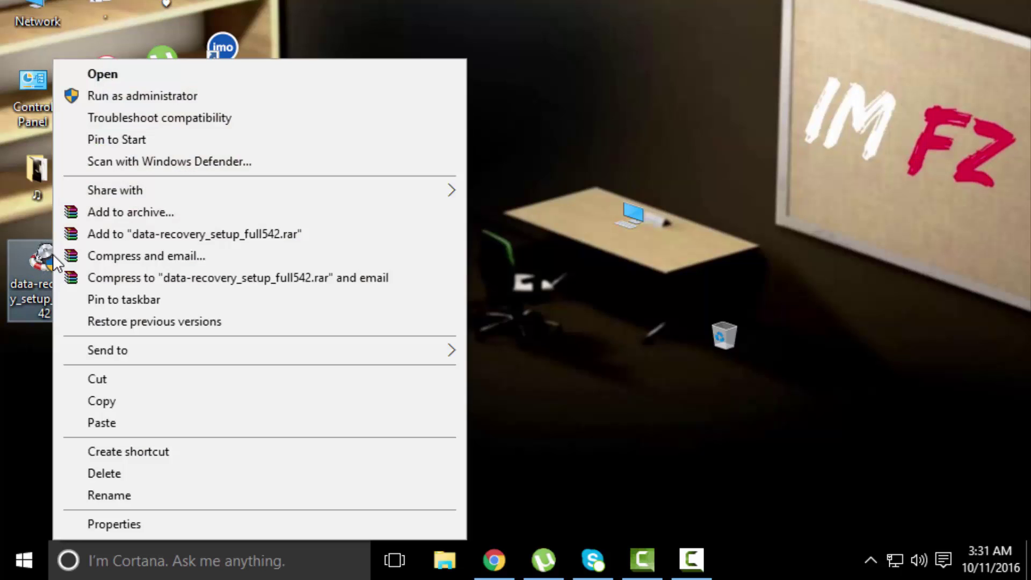
click(124, 75)
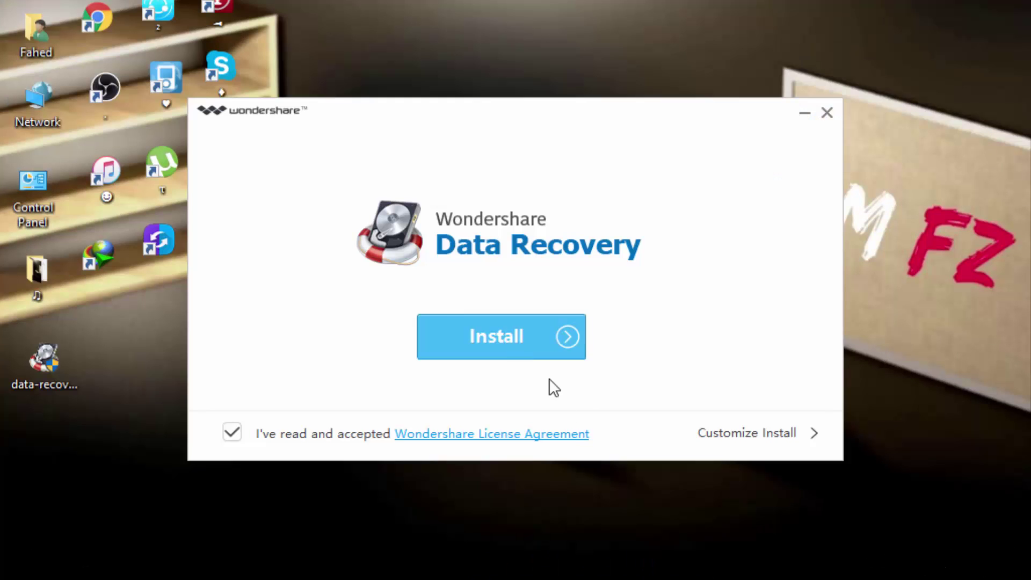
click(555, 344)
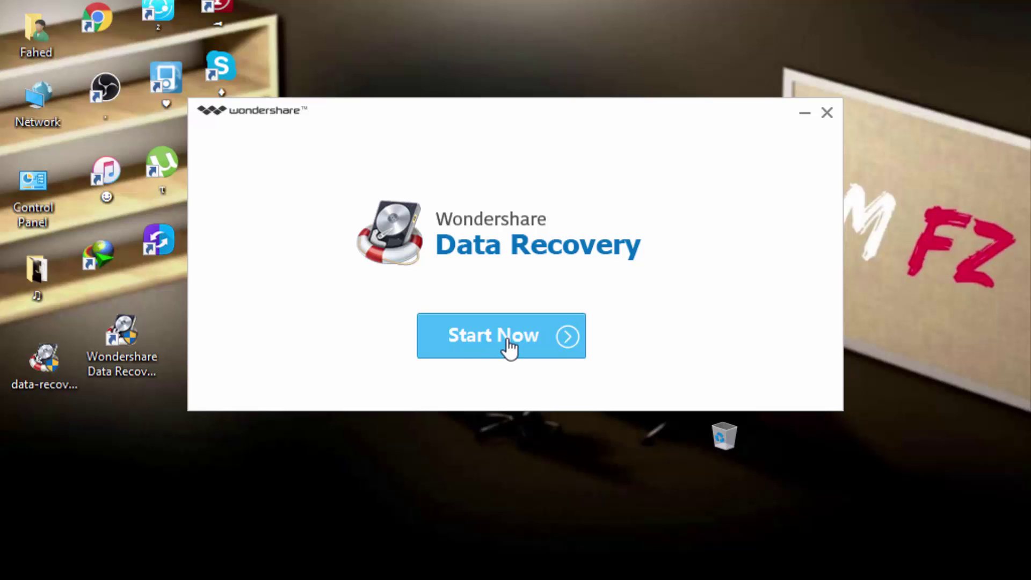
Step: Start Data Recovery, pass the welcome page, and choose All File Types in the wizard
click(491, 344)
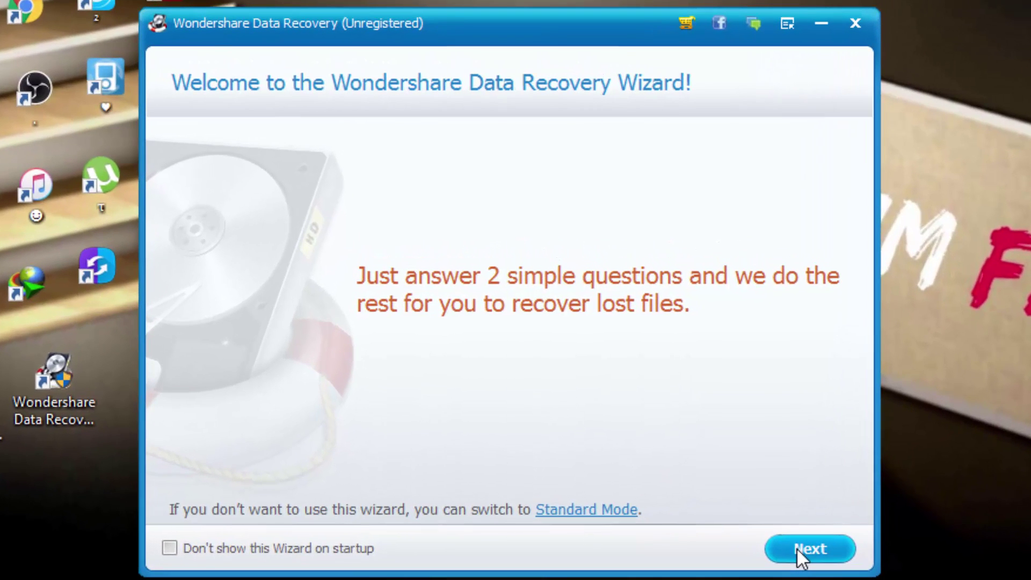
click(797, 547)
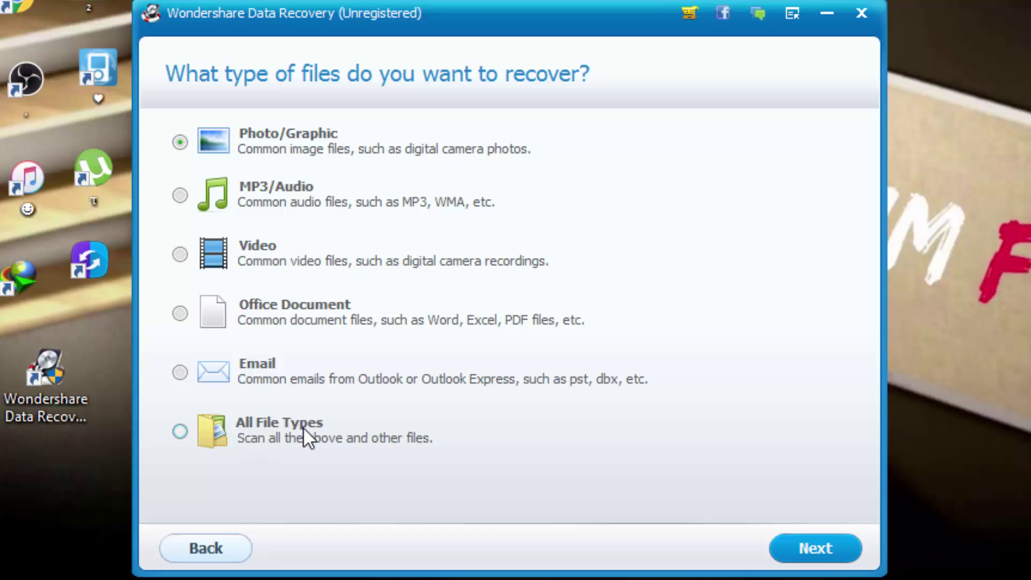
click(181, 432)
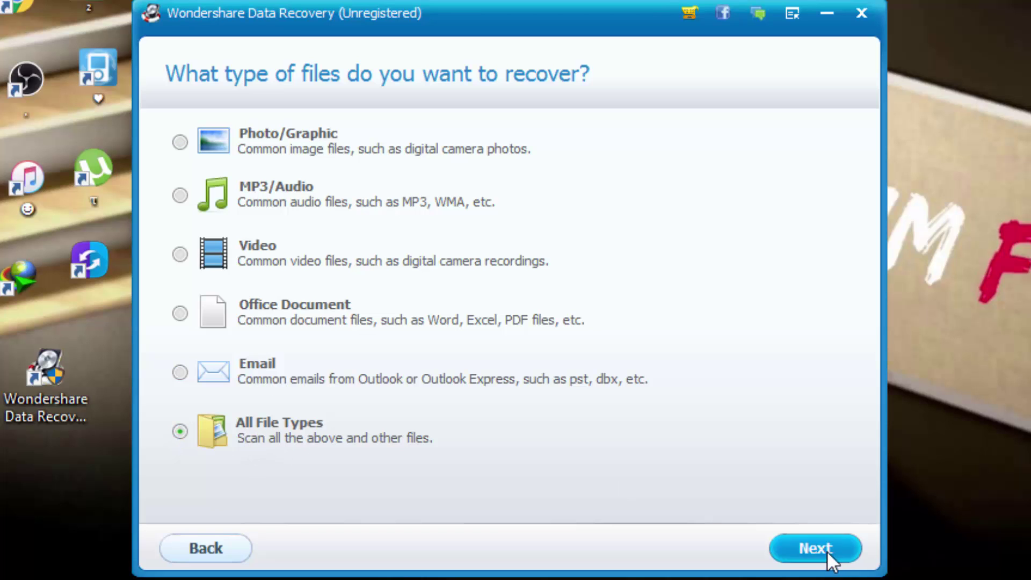
click(774, 556)
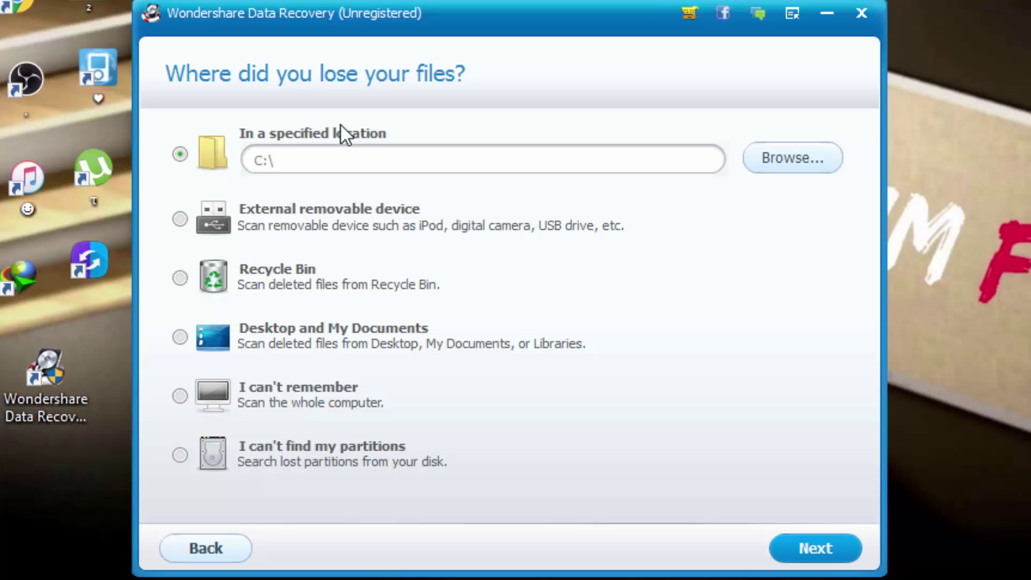
Step: Open the Browse drive tree to check available drives, then cancel it
click(789, 159)
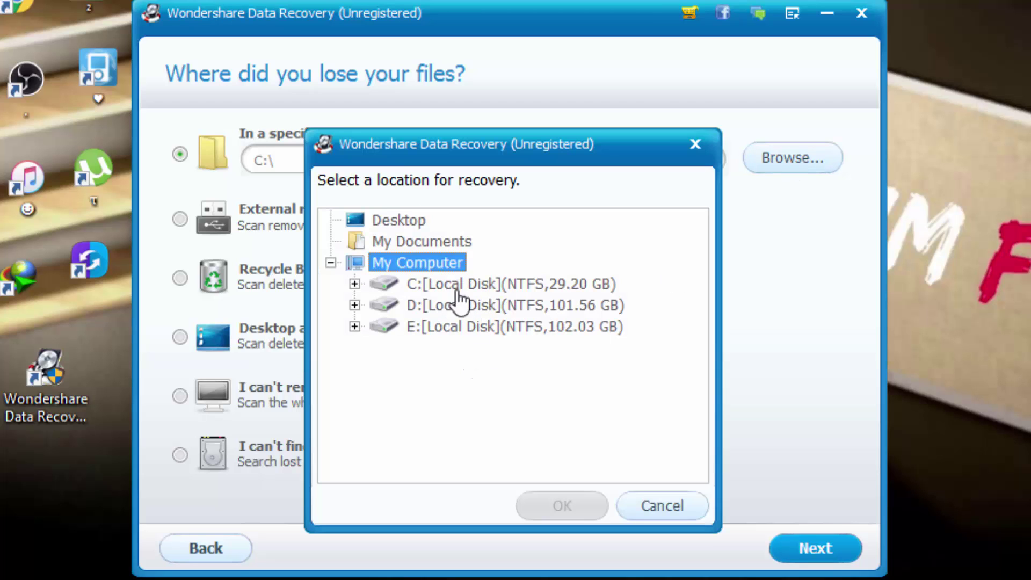
click(661, 506)
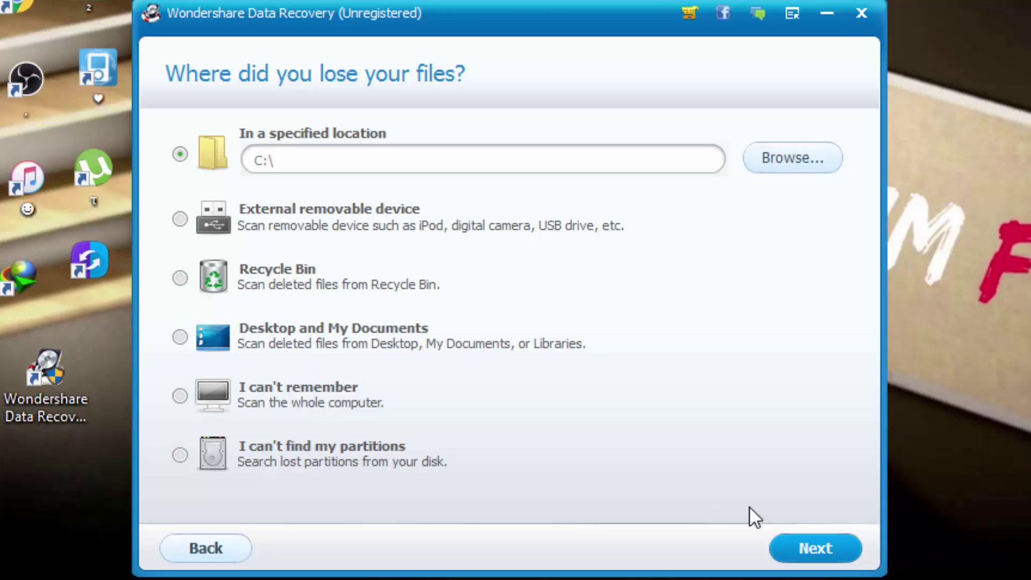
Step: Back out to the wizard's welcome page and switch to Standard Mode's recovery modules
click(197, 549)
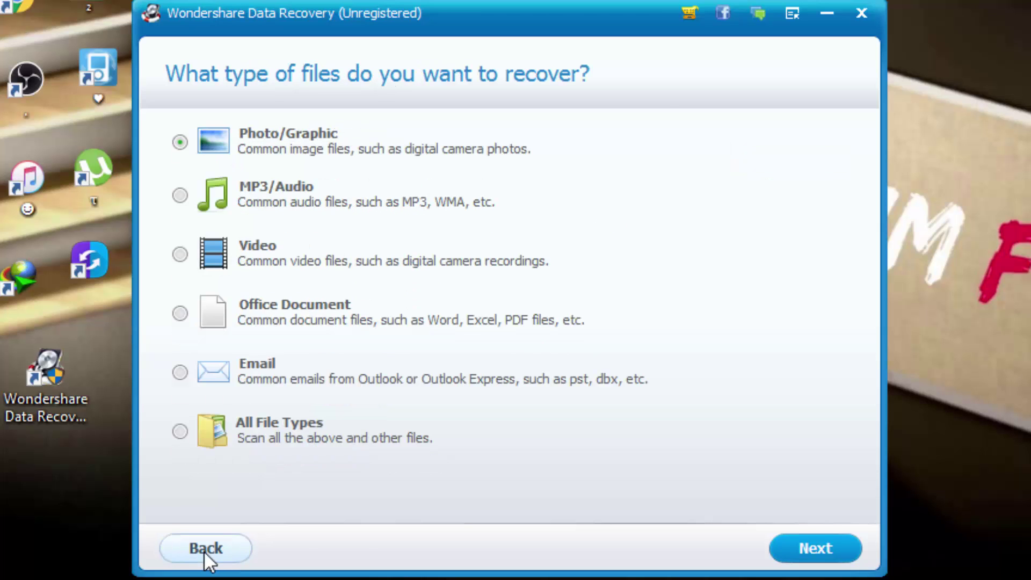
click(205, 549)
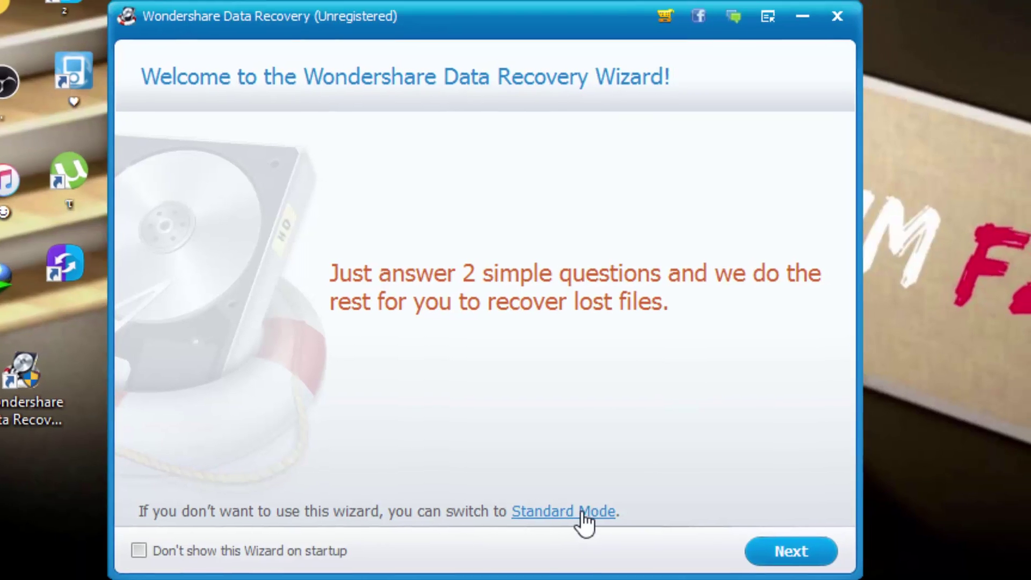
click(582, 514)
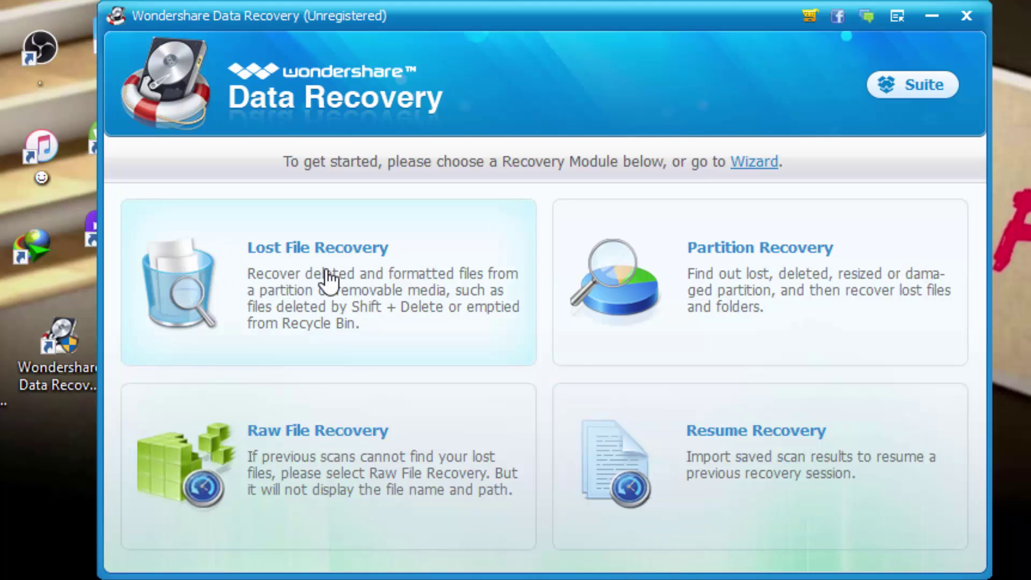
Step: Minimize Data Recovery and open drive G: (7.29 GB) from This PC to see its eight photos
click(929, 15)
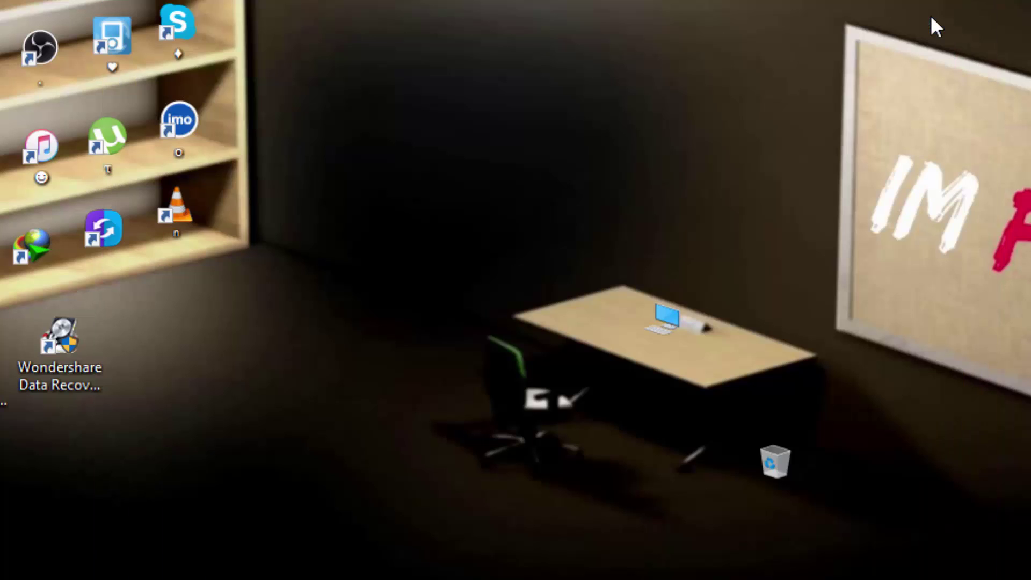
double_click(669, 326)
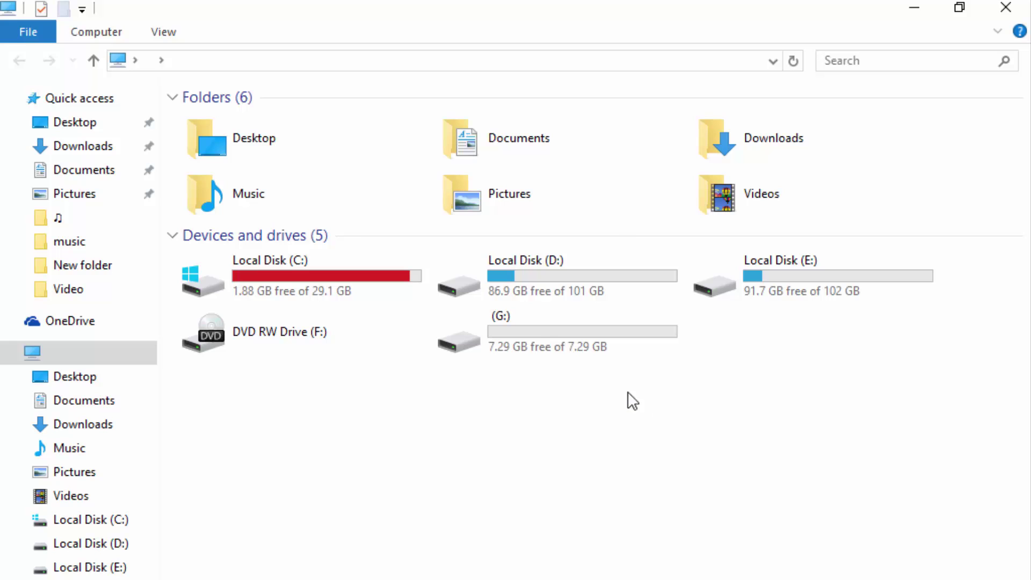
double_click(596, 346)
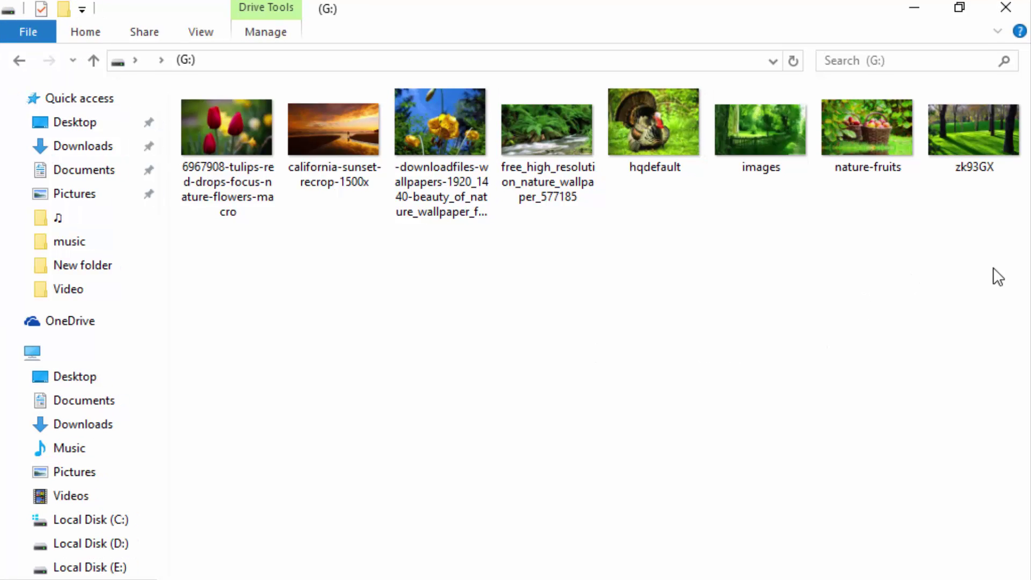
Step: Select all eight images on G:, permanently delete them, and return to This PC
drag(993, 266, 253, 122)
right_click(557, 130)
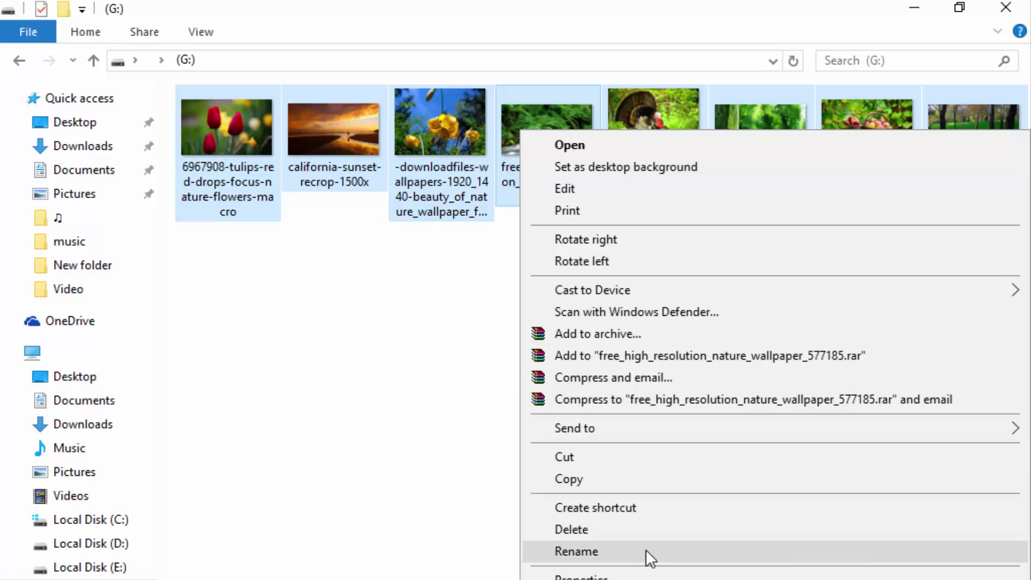
click(585, 531)
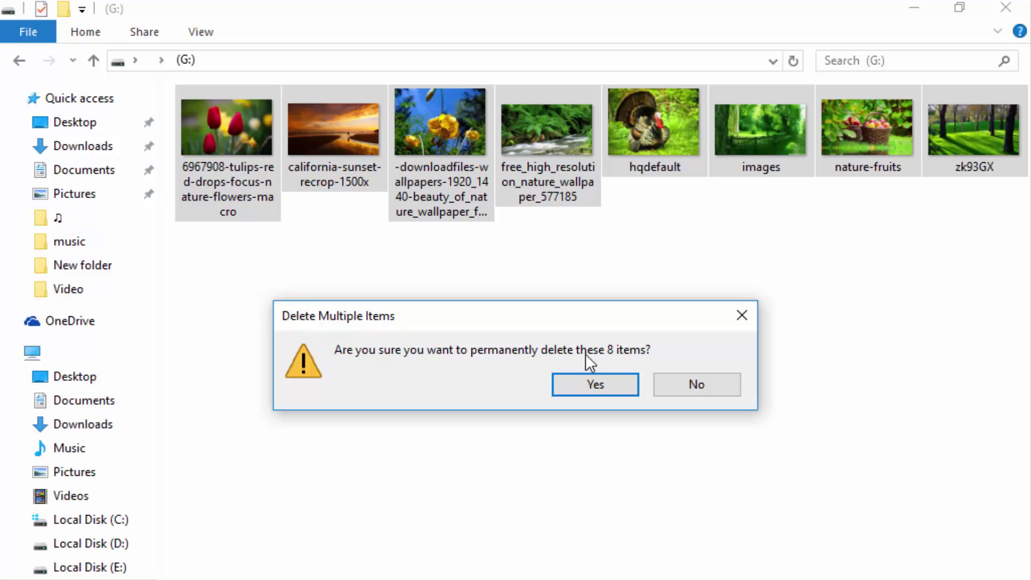
click(604, 386)
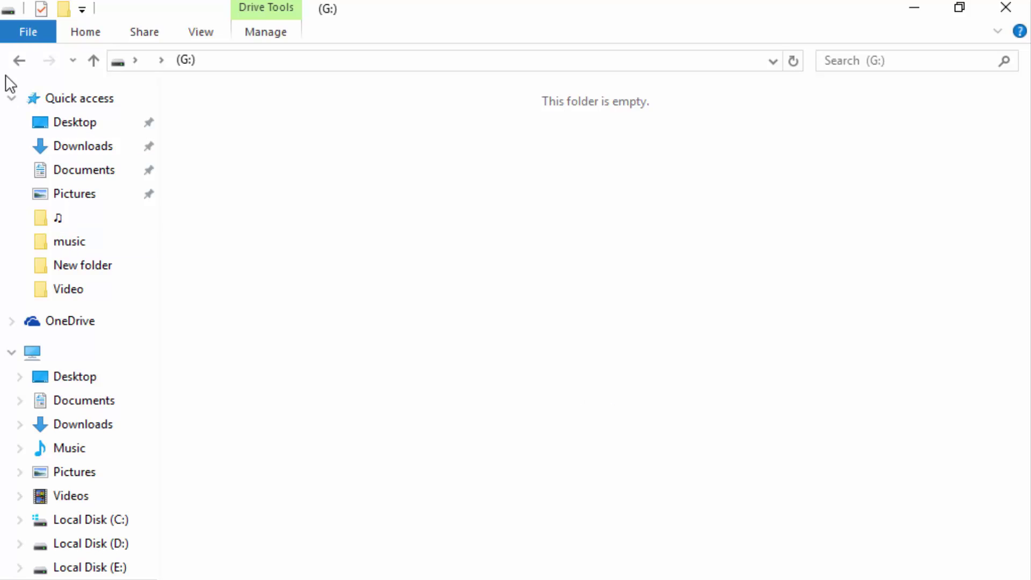
click(19, 60)
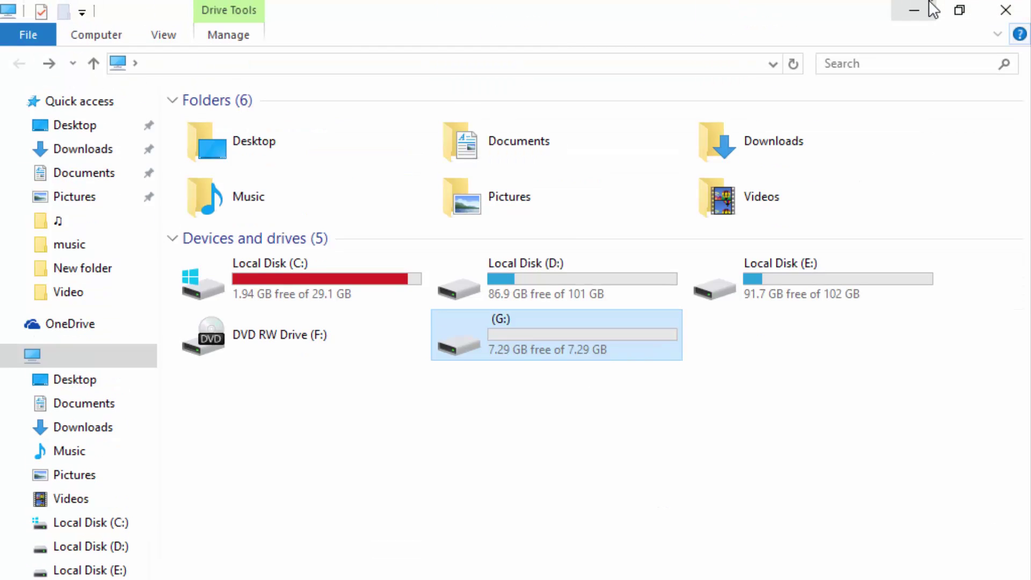
Step: Run Lost File Recovery on G:[Local Disk], finding 8 graphic files totalling 2.61 MB
click(914, 10)
double_click(122, 298)
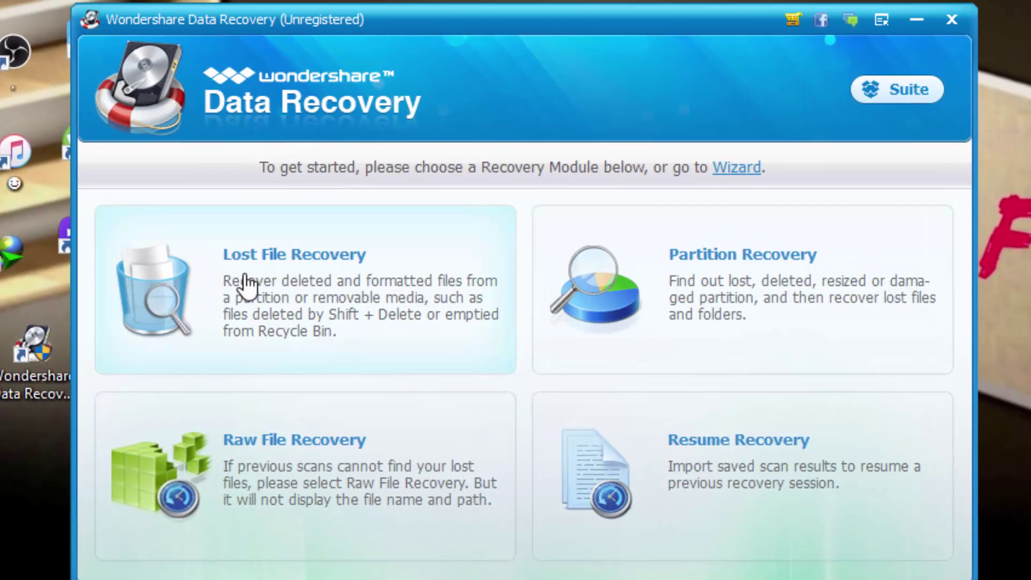
click(316, 283)
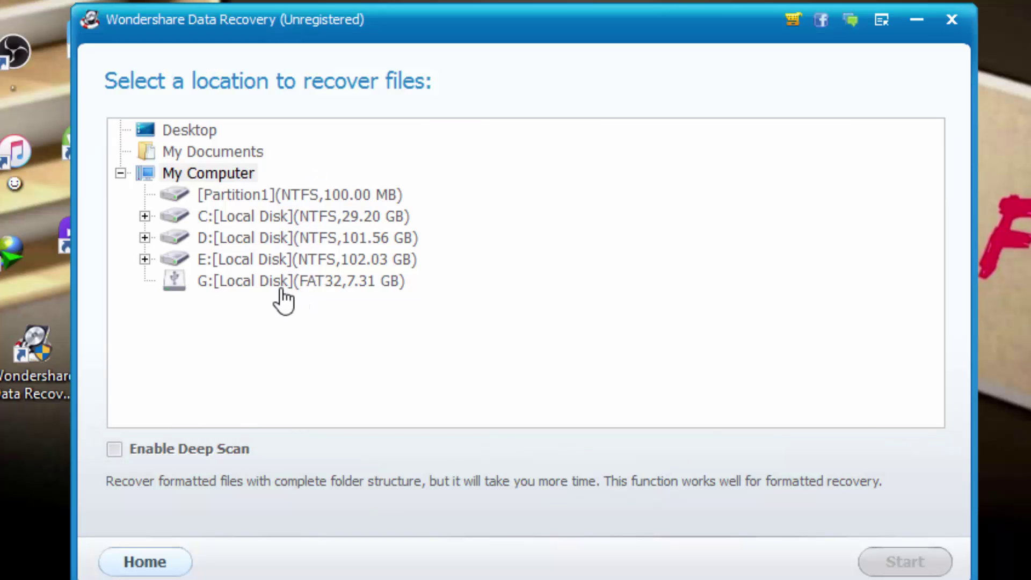
click(228, 290)
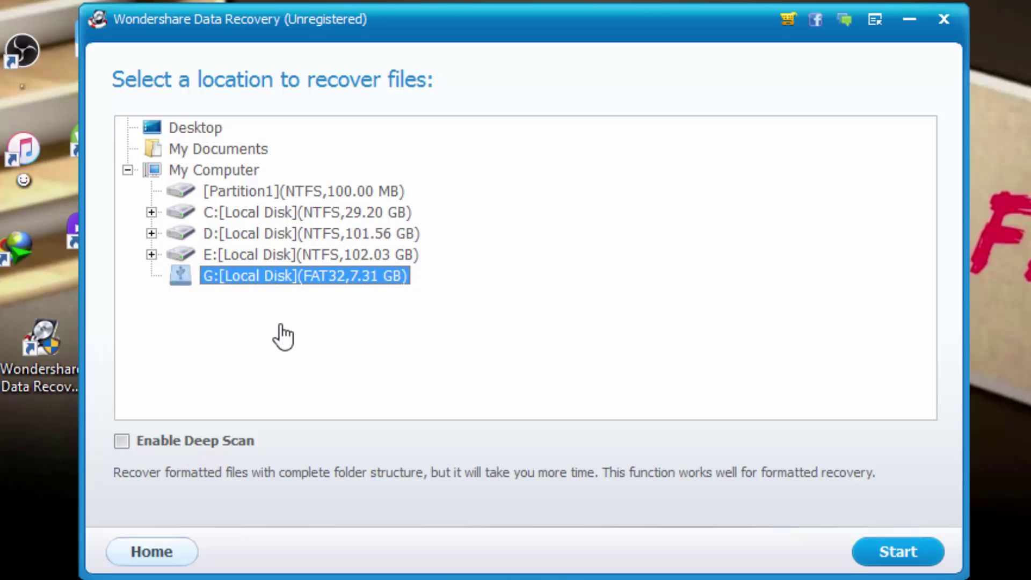
click(907, 546)
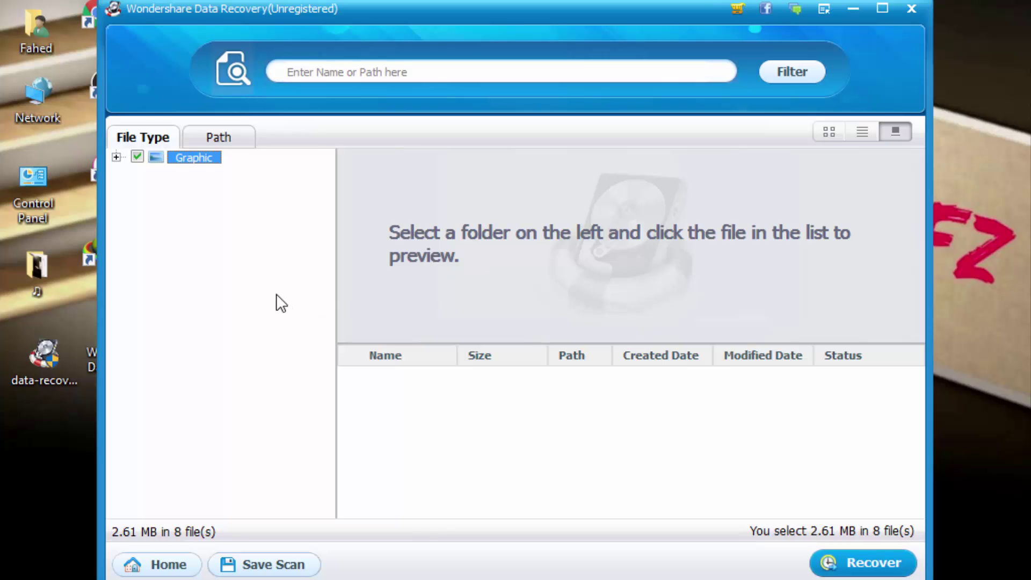
Step: Show the Graphic > JPG results as thumbnails with all eight photos checked for recovery
double_click(183, 159)
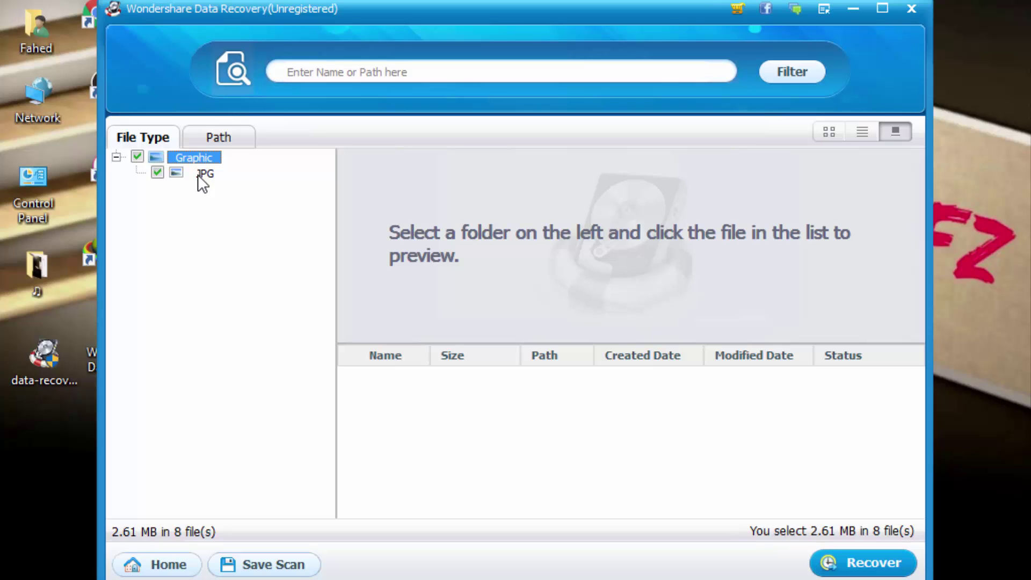
click(198, 172)
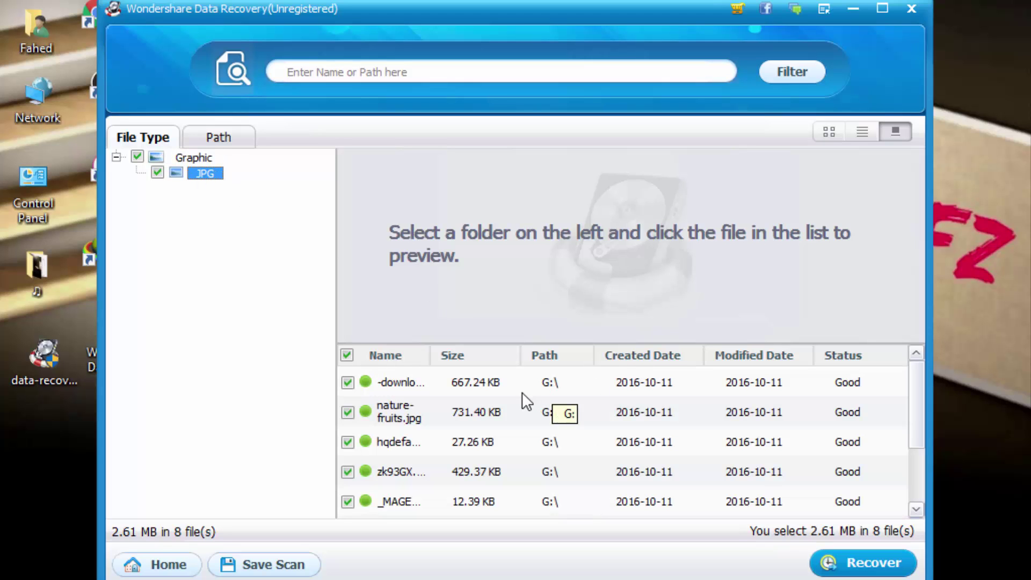
click(830, 134)
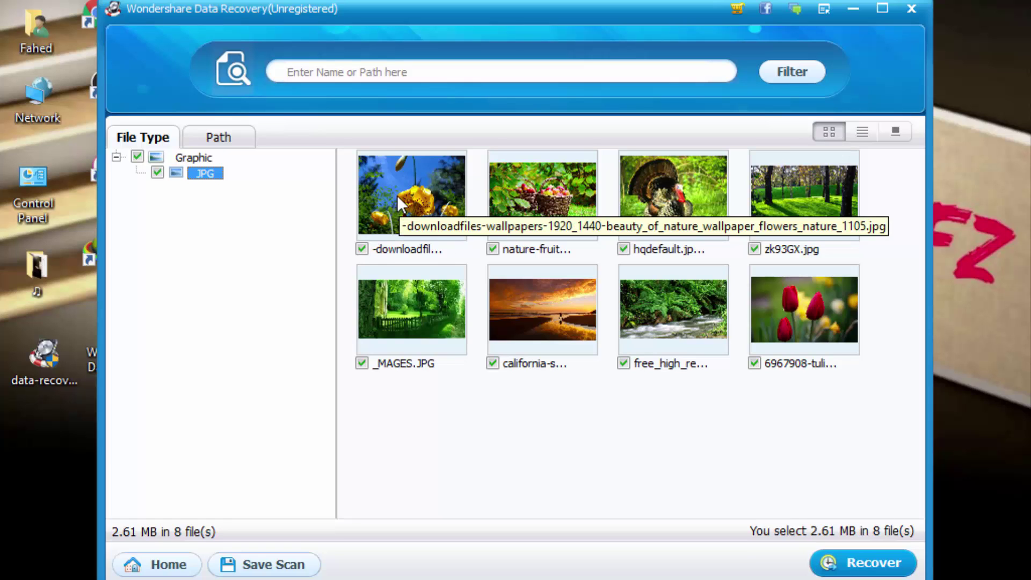
click(157, 172)
click(157, 173)
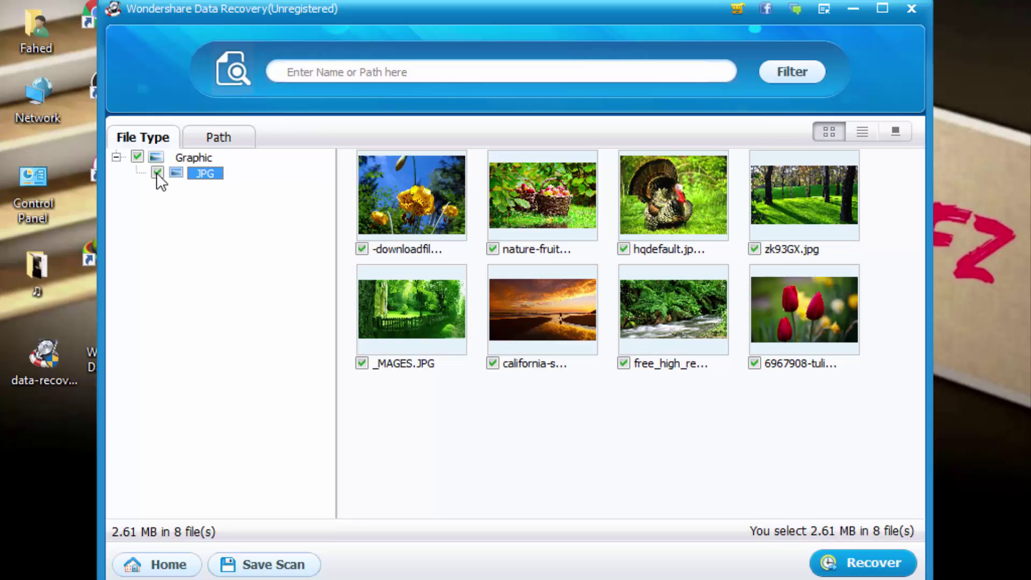
Step: Recover the checked photos into a new 'Recover Data' folder on drive E:
click(864, 564)
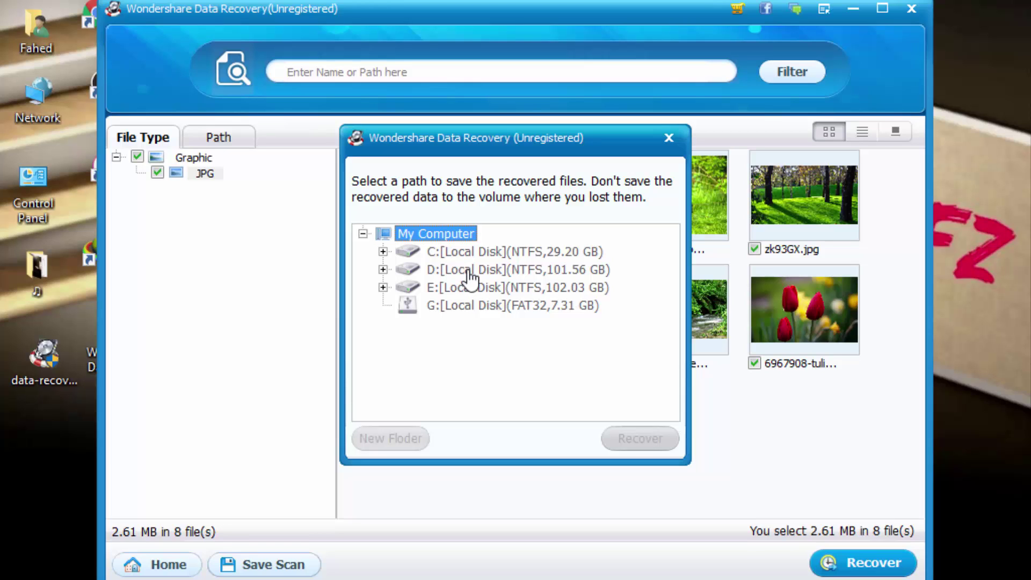
click(465, 289)
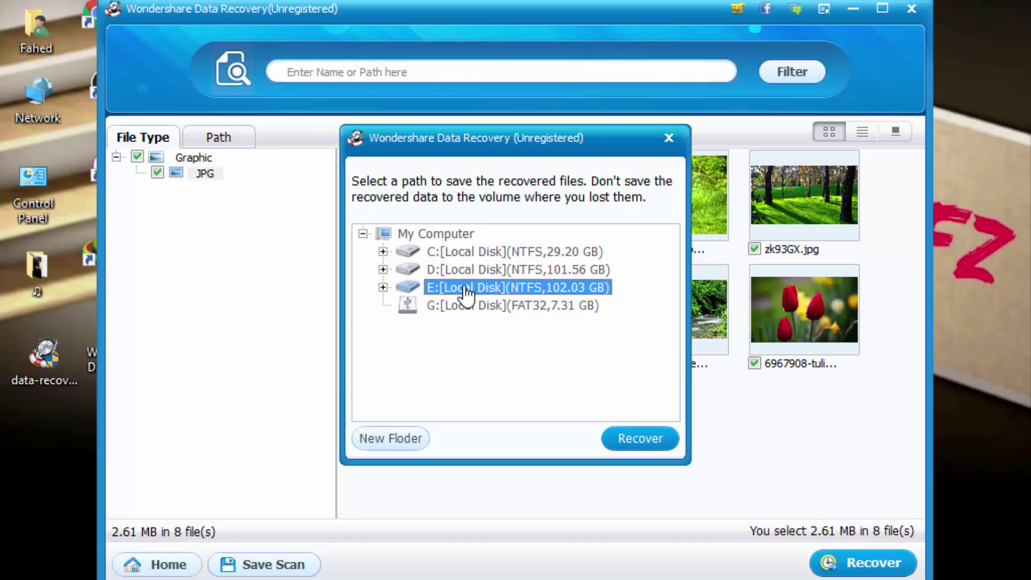
click(390, 438)
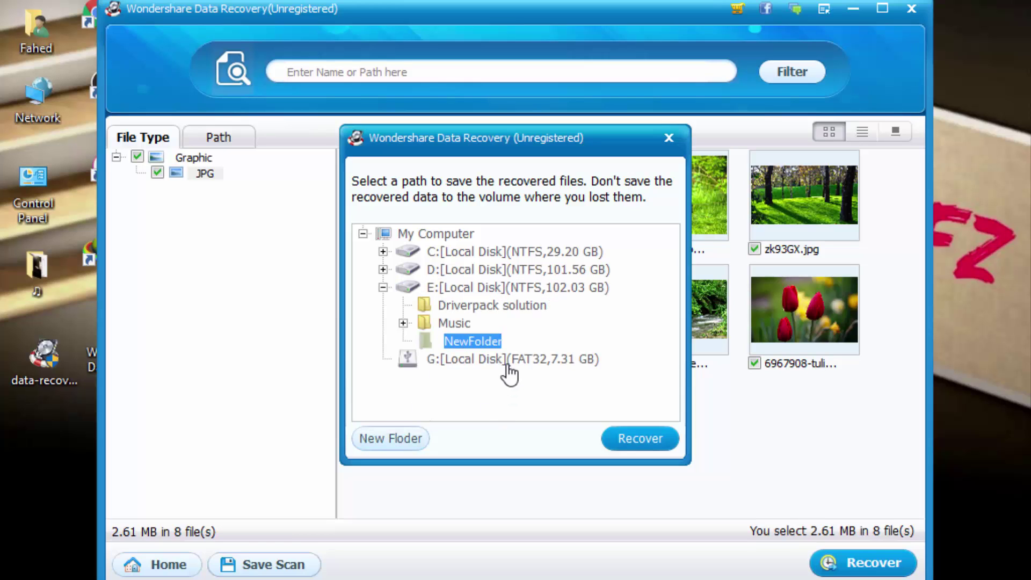
text(Re)
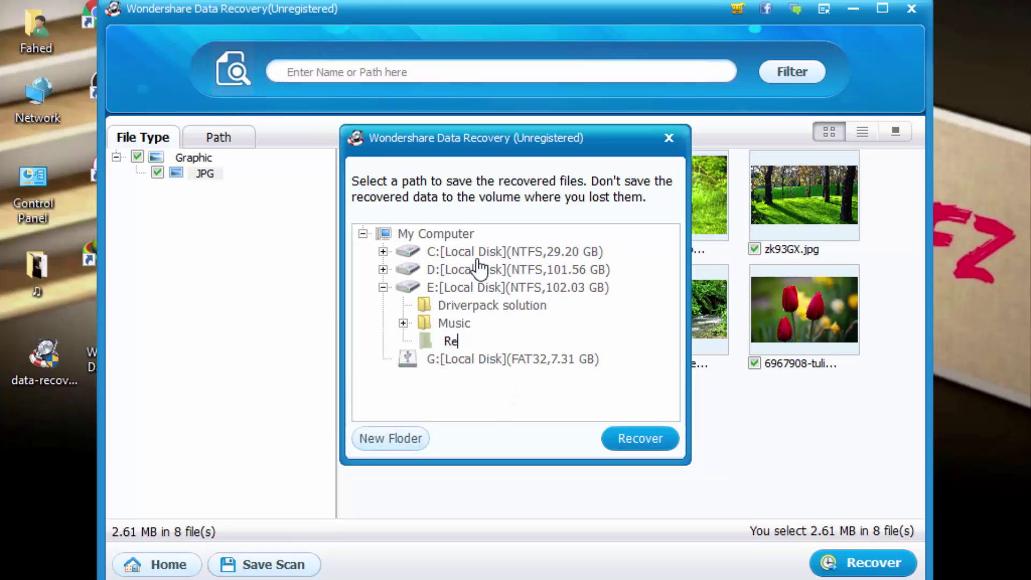
text(cover Data)
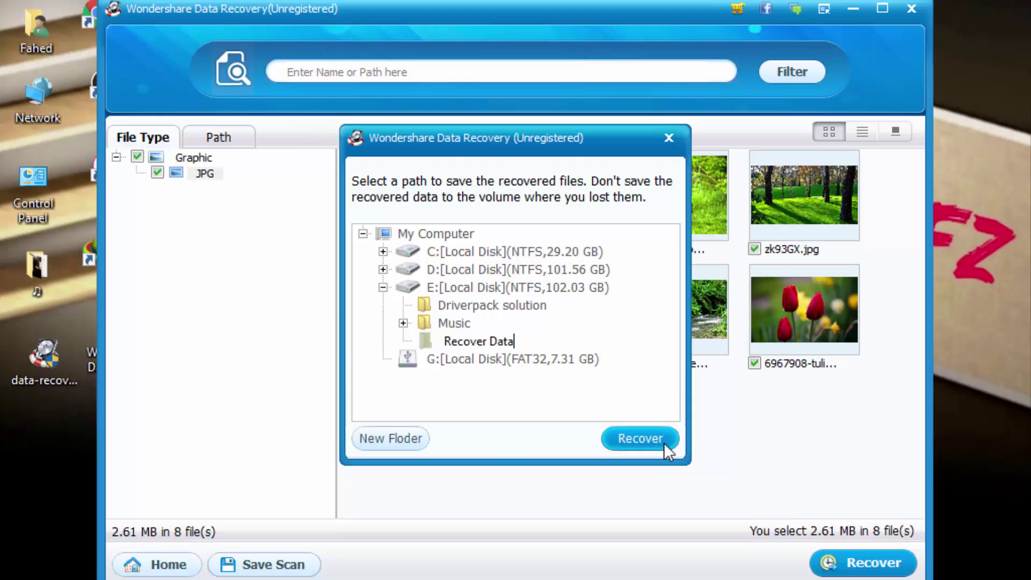
click(657, 438)
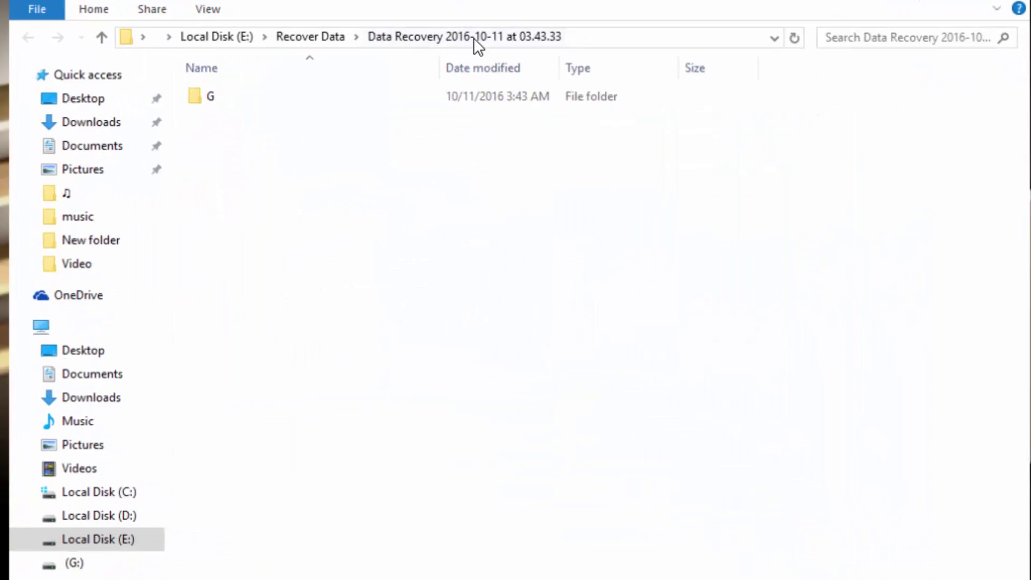
Step: Open folder G to view the recovered photos, going back and forward once
double_click(205, 98)
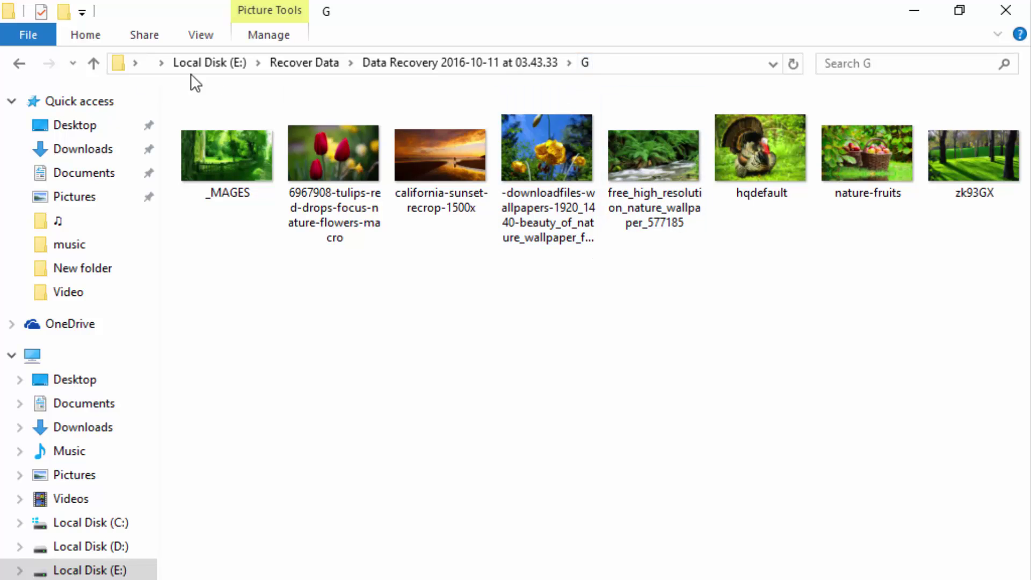
click(19, 64)
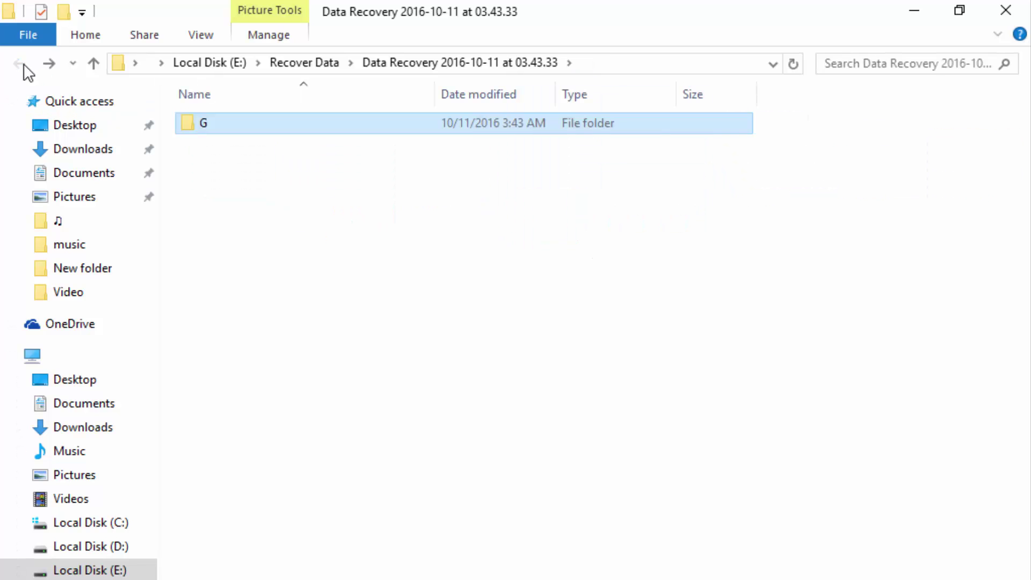
click(49, 64)
Step: Return to the program's home screen without saving the scan results
click(914, 12)
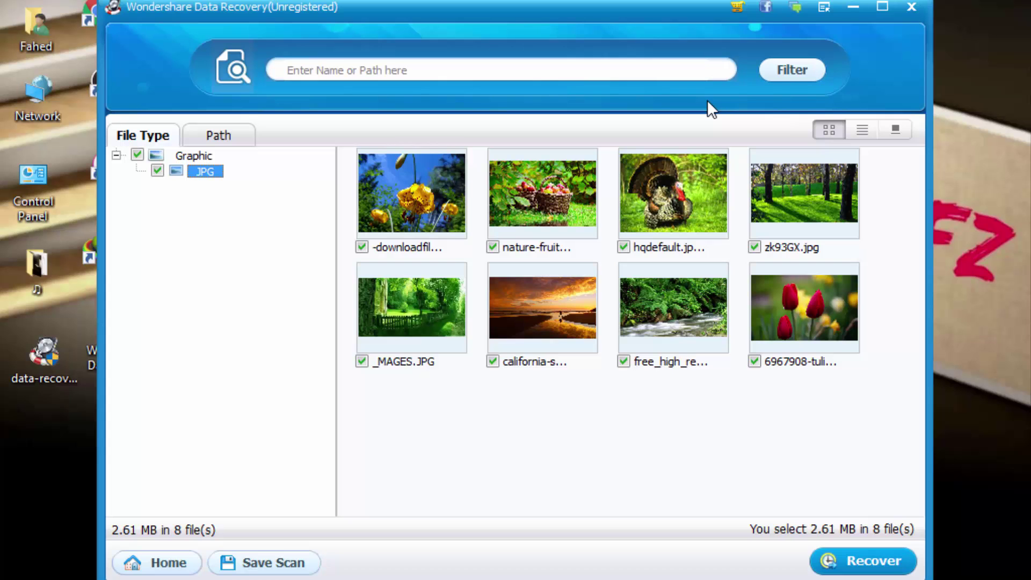
click(190, 564)
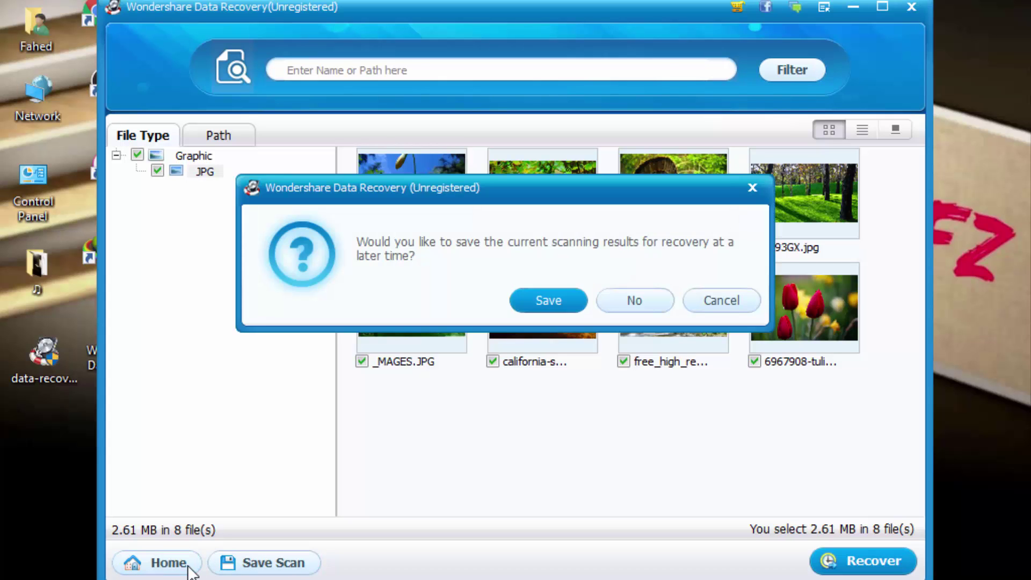
click(634, 301)
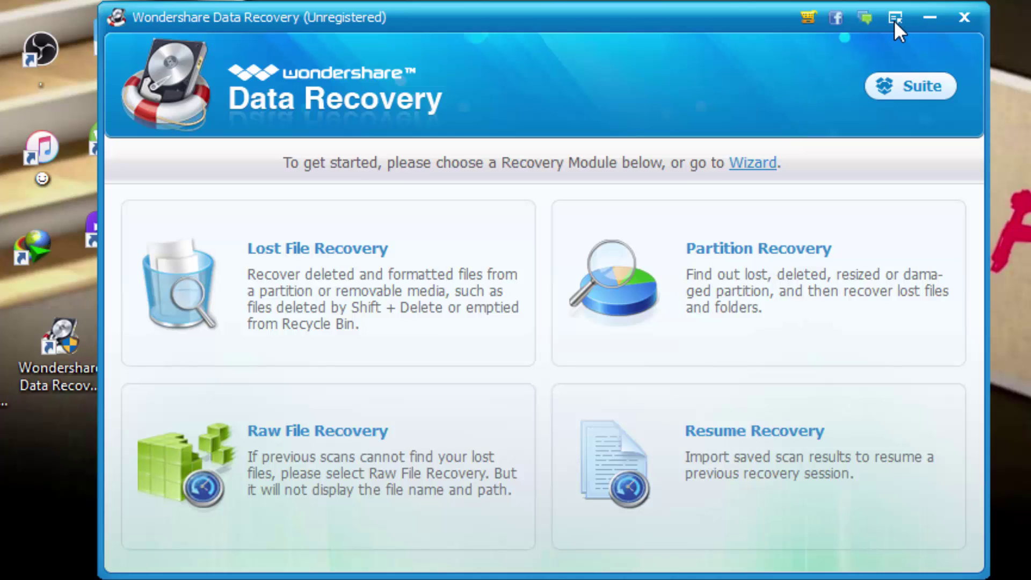
Step: Confirm English as the interface language in Options and close the settings
click(895, 18)
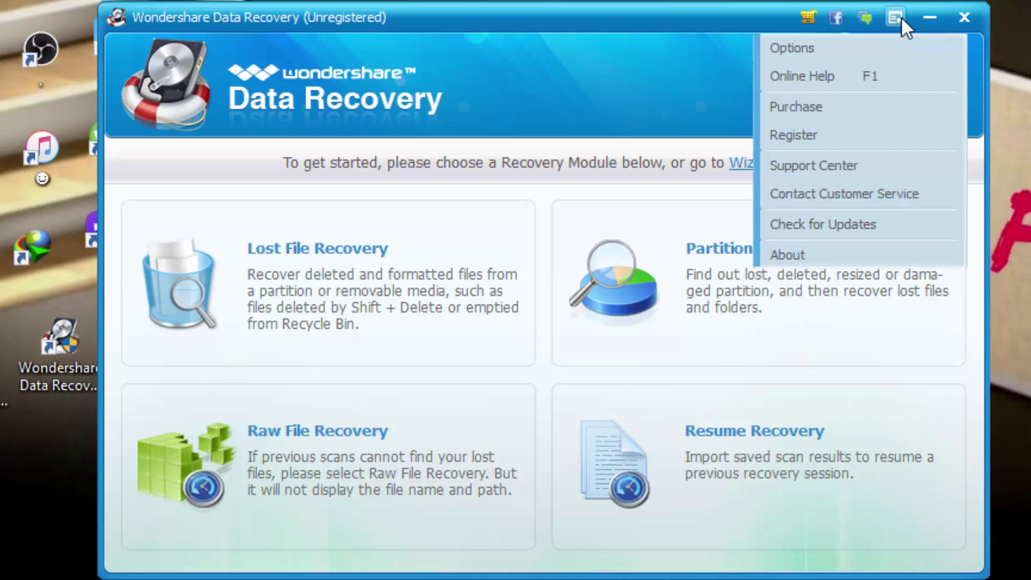
click(827, 49)
click(619, 215)
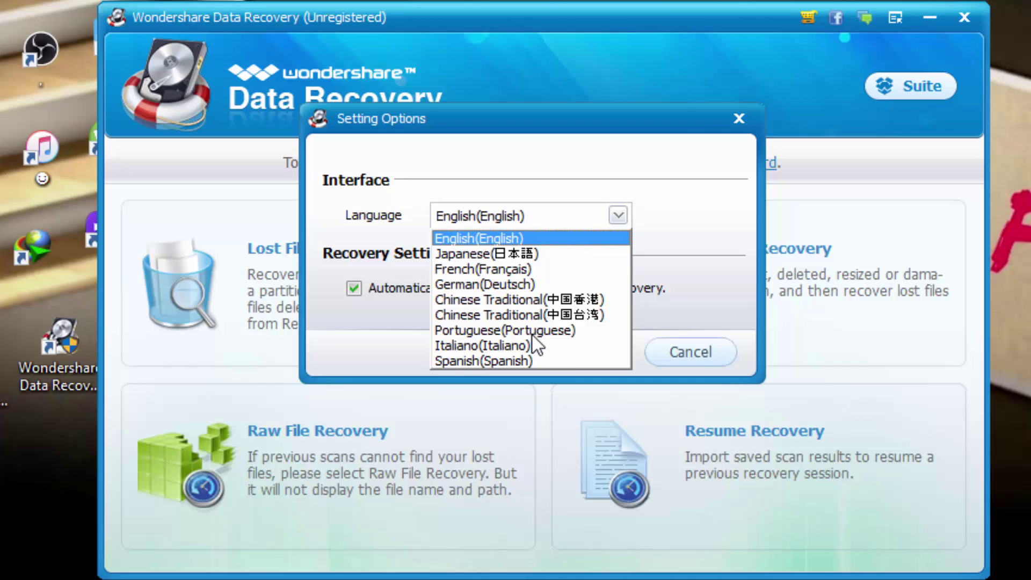
click(720, 211)
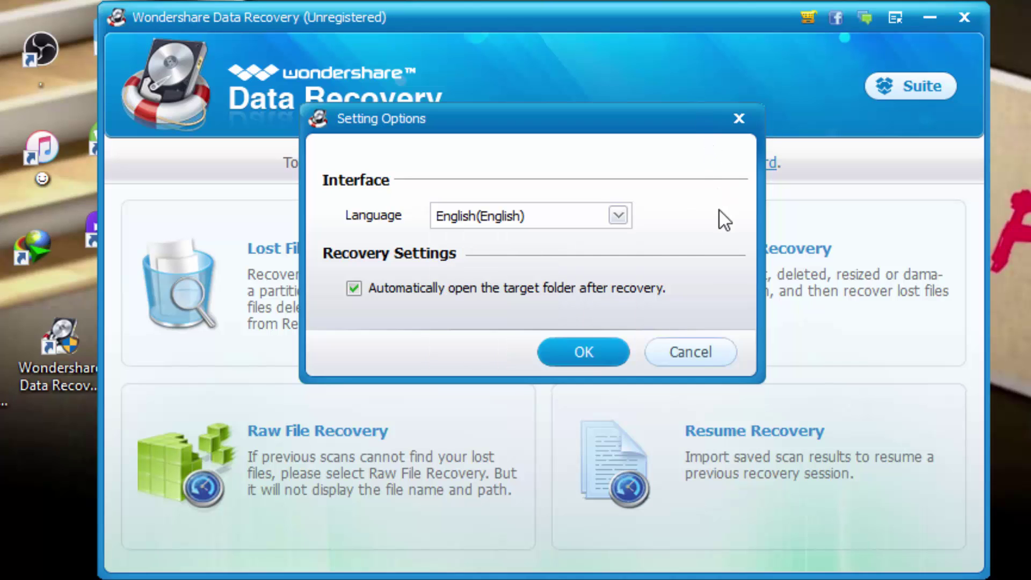
click(600, 356)
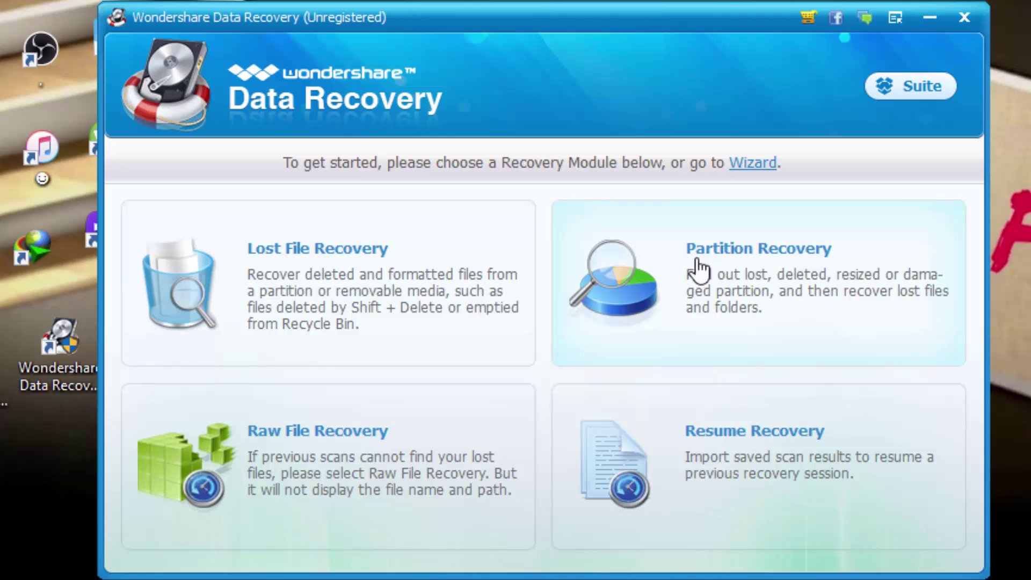